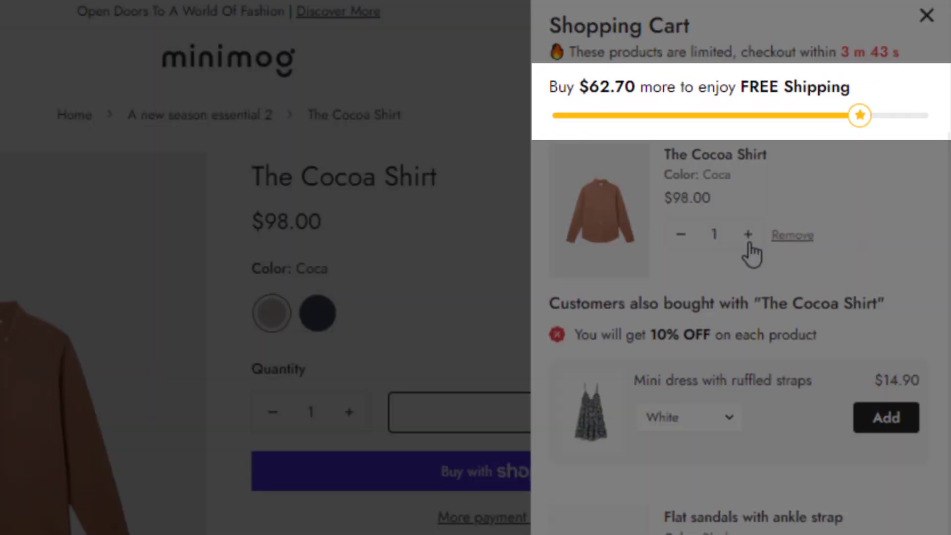
# Raise The Cocoa Shirt quantity in the cart drawer to two
pyautogui.click(749, 245)
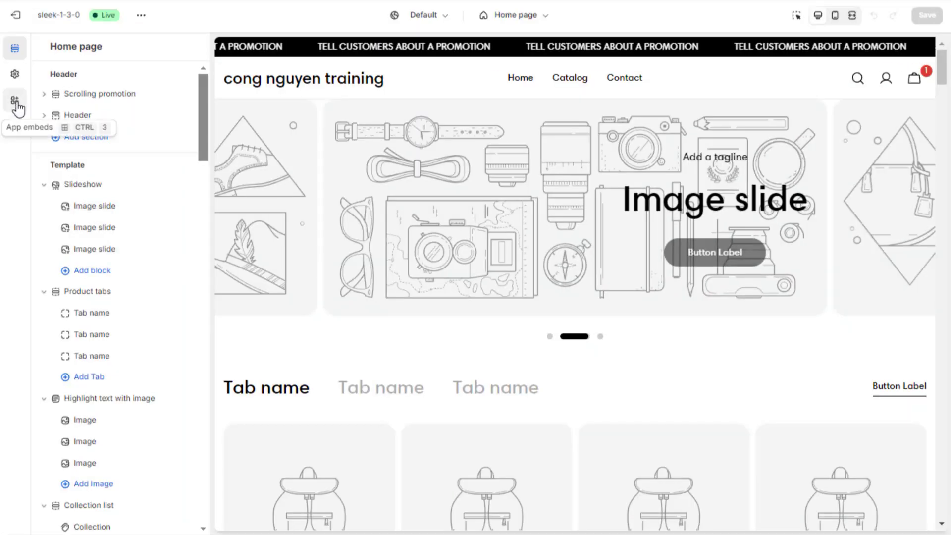
# Save the theme with FoxKit Theme Helper embedded, then launch FoxKit Sales Boost from Apps
pyautogui.click(15, 103)
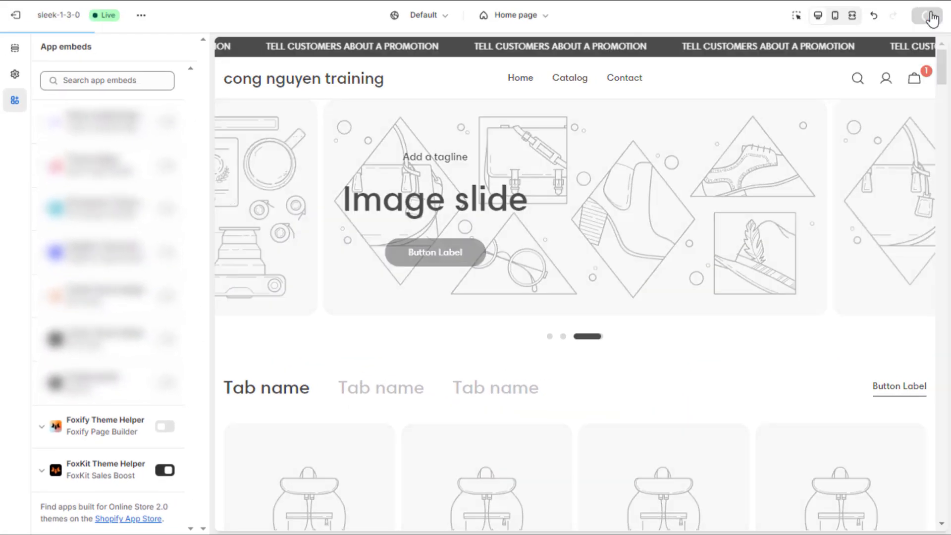
pyautogui.click(929, 16)
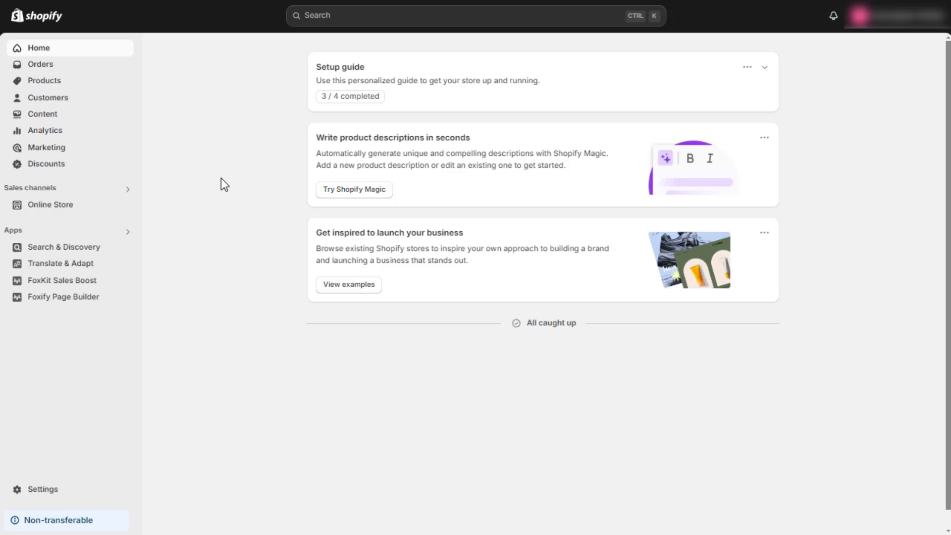
pyautogui.click(130, 232)
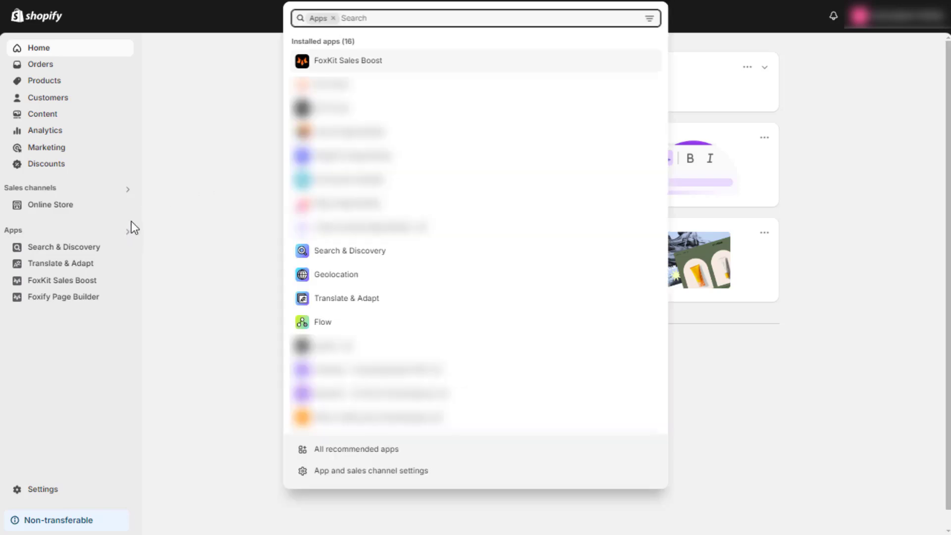
pyautogui.click(343, 63)
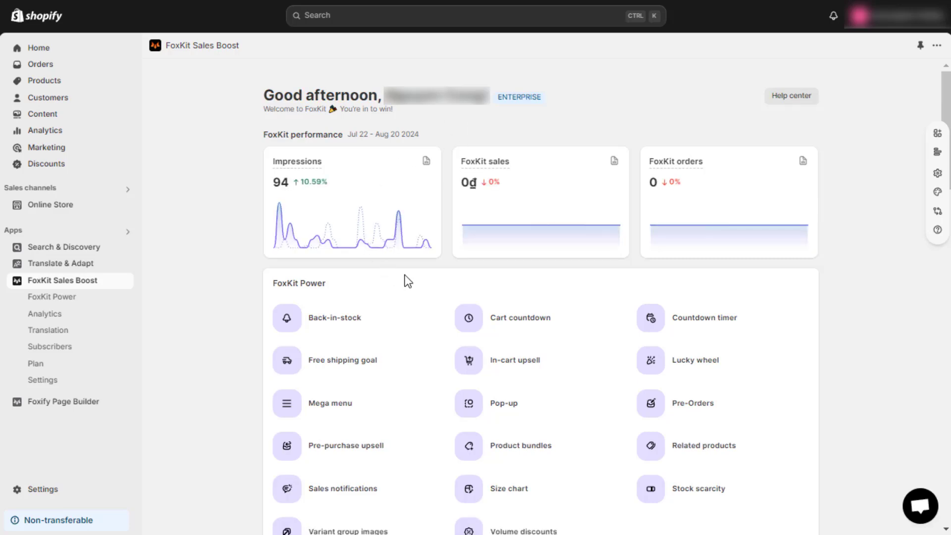
pyautogui.scroll(-1, 422, 283)
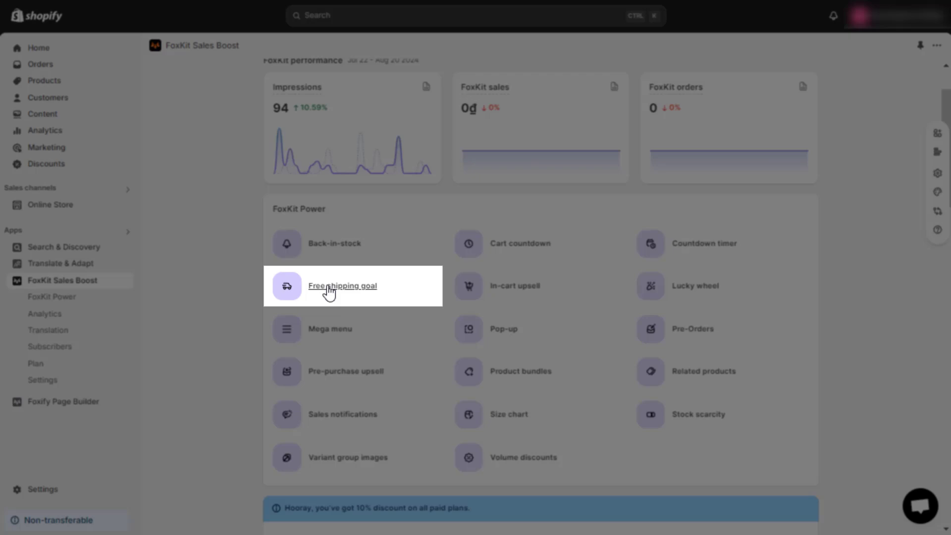
# Activate the free shipping goal at $200 and base it on shipping rates
pyautogui.click(328, 293)
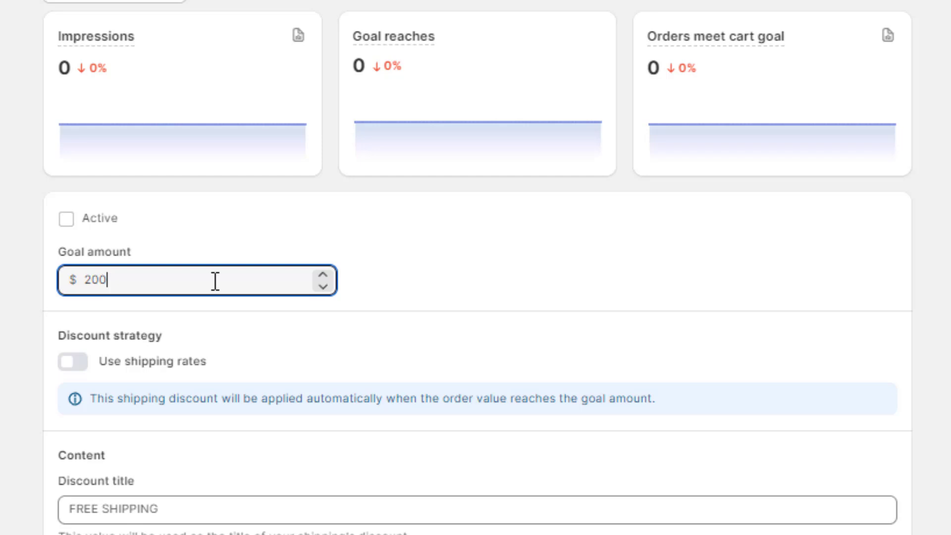
pyautogui.click(197, 221)
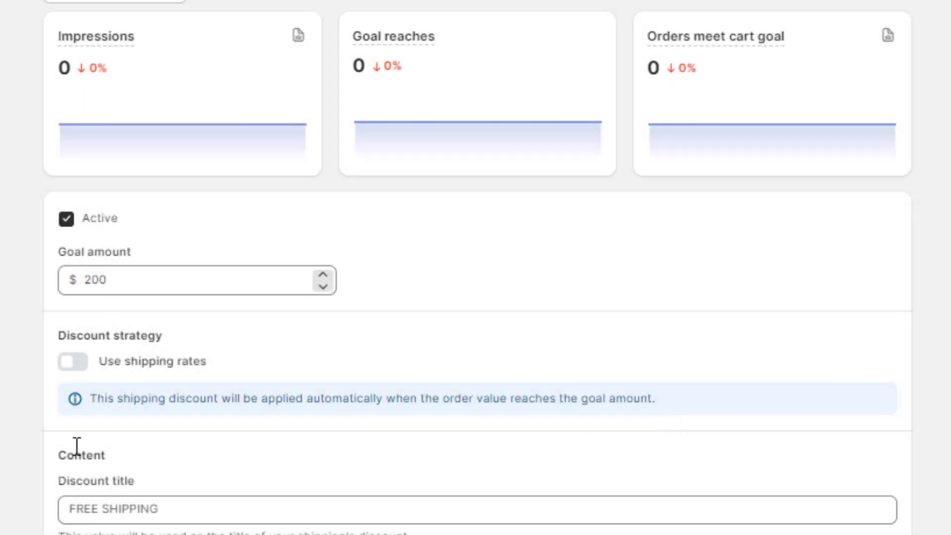
pyautogui.click(74, 365)
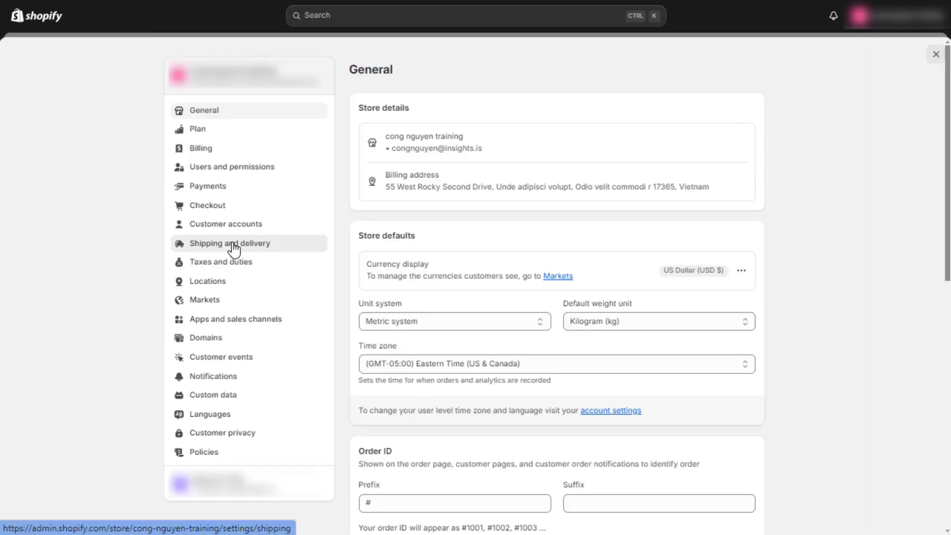
# Create an Asia shipping zone in Shipping and delivery covering all 93 Asian countries
pyautogui.click(232, 247)
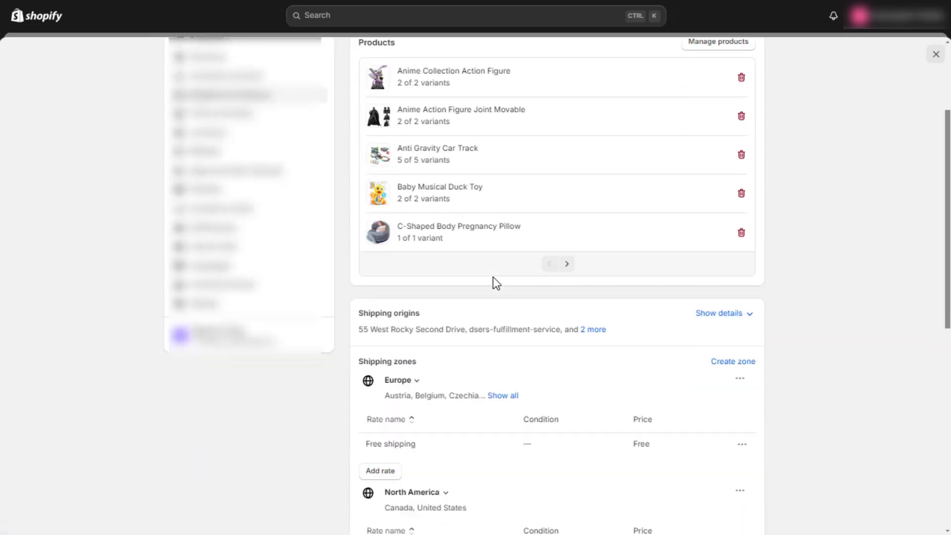
pyautogui.scroll(-2, 493, 277)
pyautogui.scroll(-1, 493, 277)
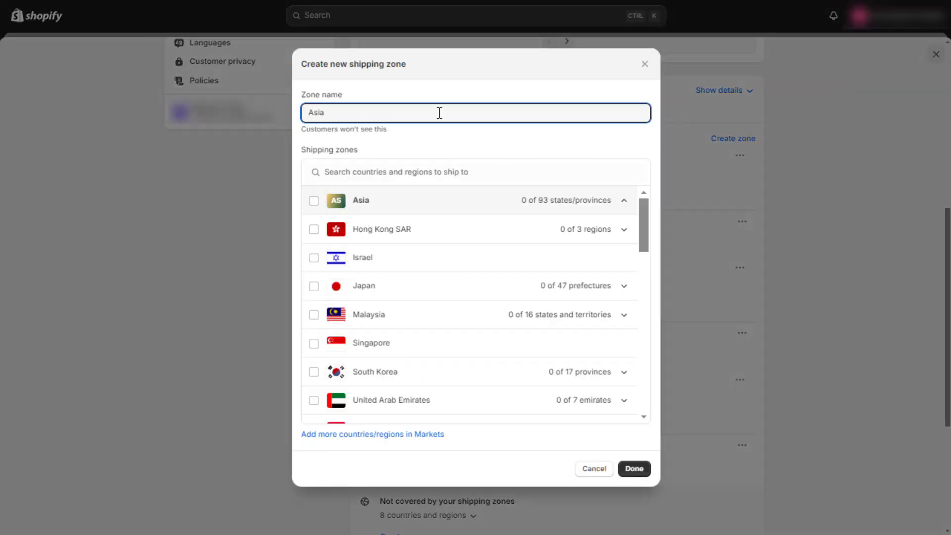
pyautogui.click(314, 201)
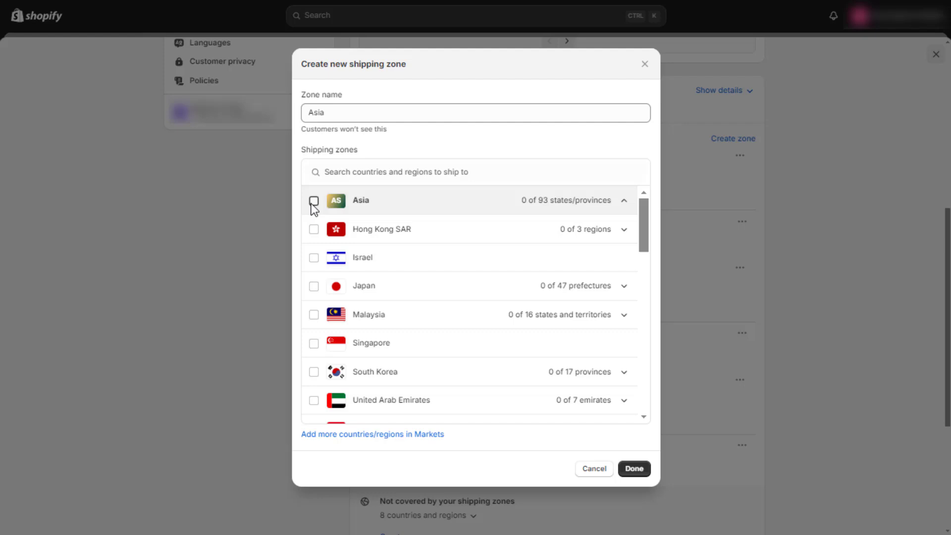
pyautogui.click(633, 469)
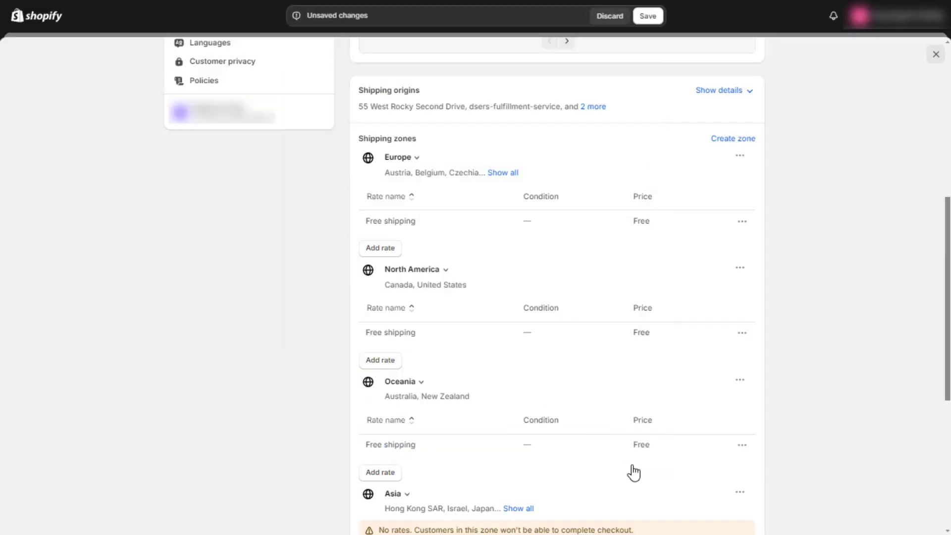
pyautogui.scroll(-2, 394, 492)
# Add a custom flat rate named Free shipping to the Asia zone priced at zero
pyautogui.click(393, 485)
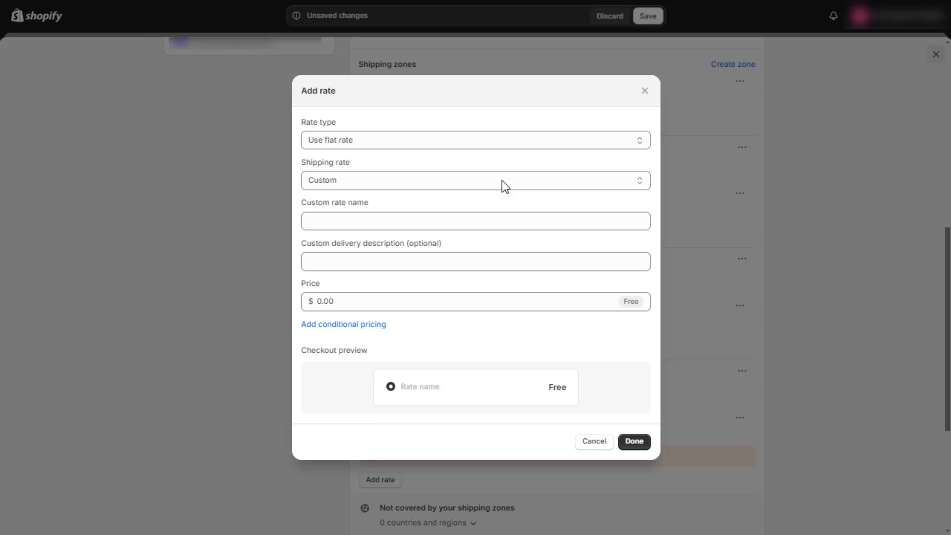
pyautogui.click(465, 142)
pyautogui.click(452, 154)
pyautogui.click(432, 179)
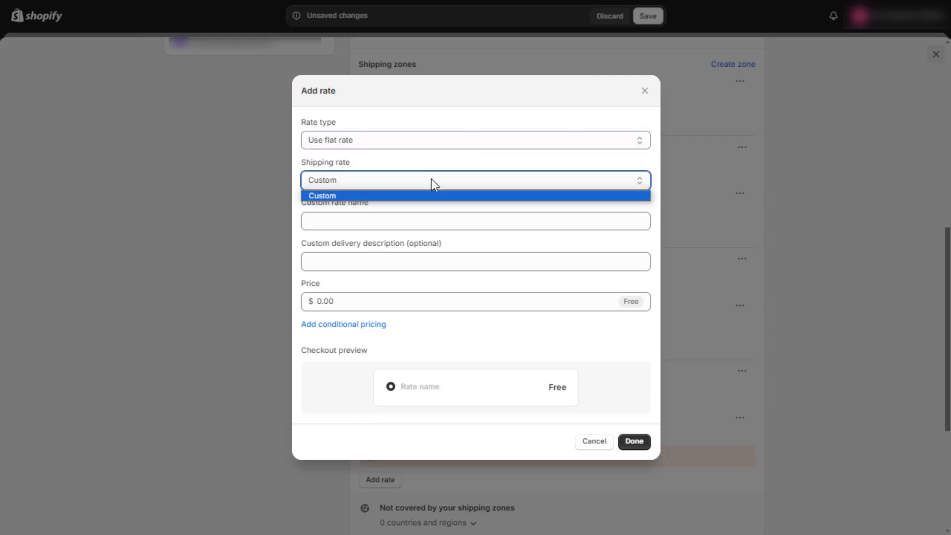
pyautogui.click(421, 193)
pyautogui.click(404, 228)
pyautogui.write('Free shipping')
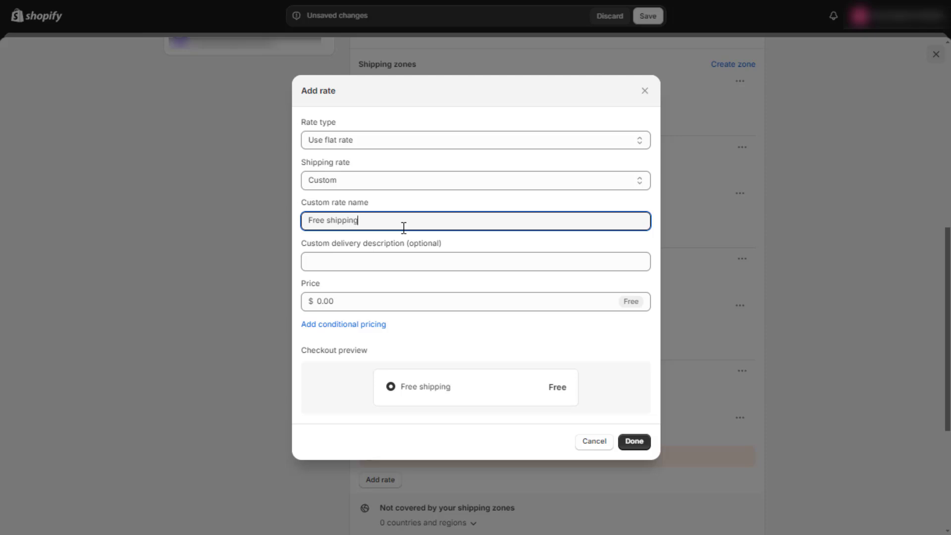
pyautogui.click(445, 257)
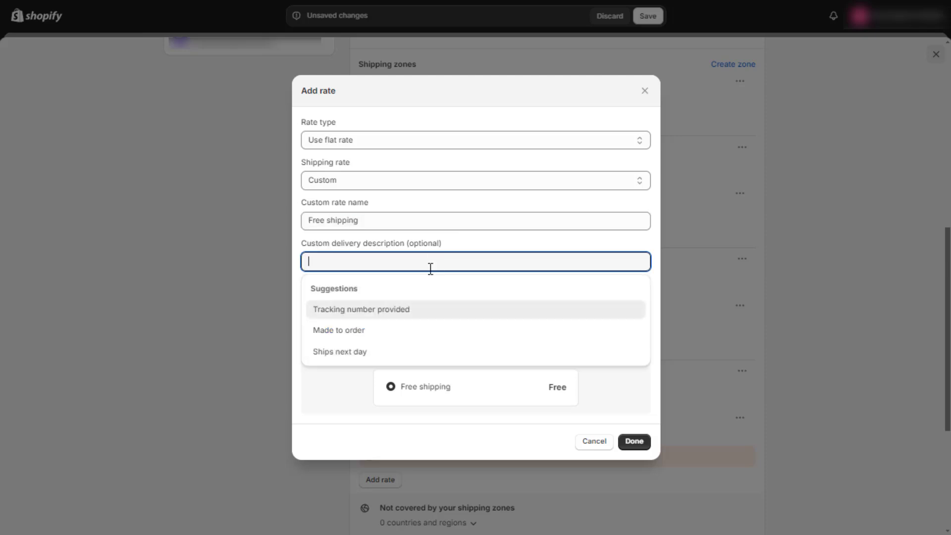
pyautogui.click(474, 218)
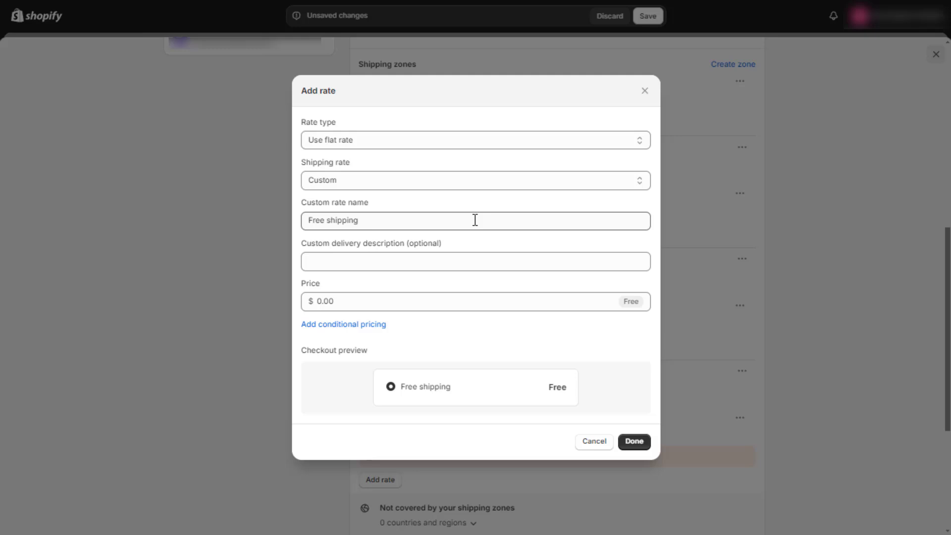
pyautogui.click(368, 304)
# Condition the rate on order price with a $200 minimum and save the shipping profile
pyautogui.click(362, 325)
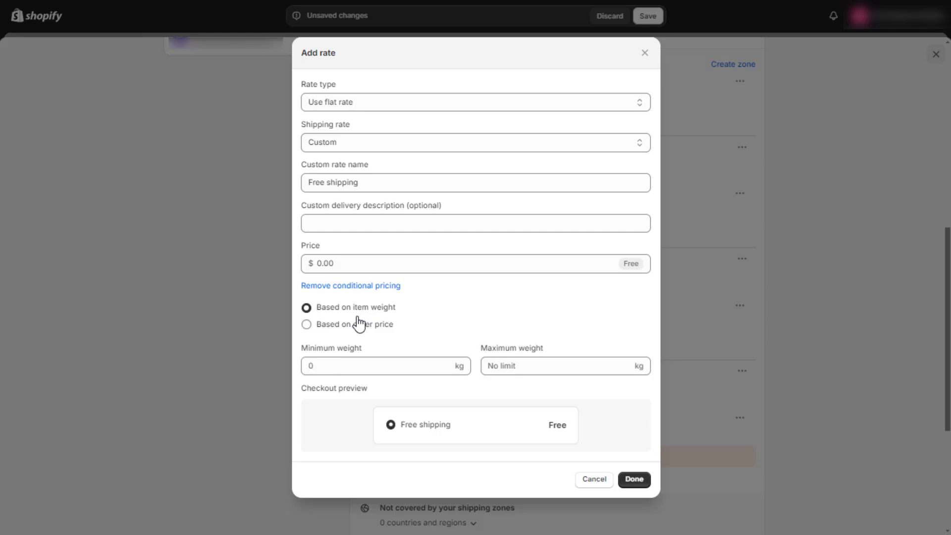
pyautogui.click(358, 324)
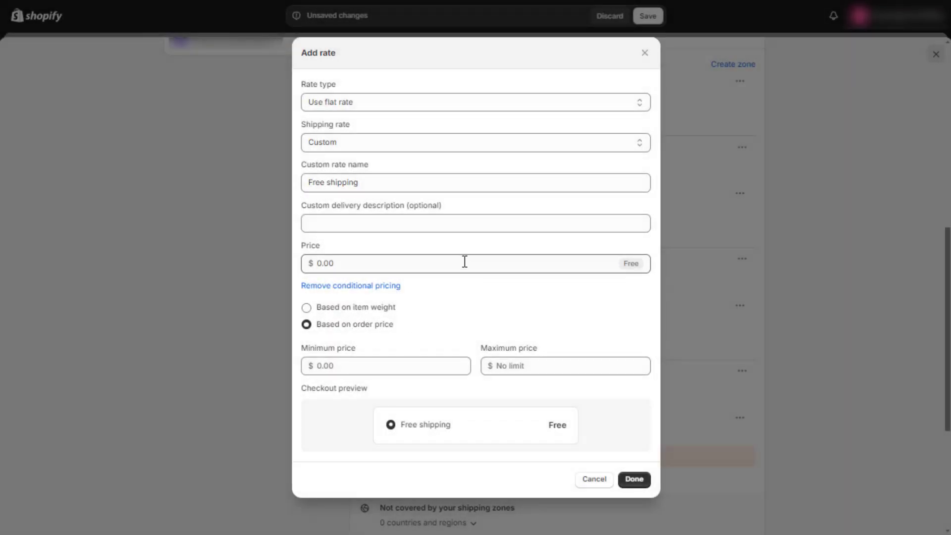
pyautogui.doubleClick(465, 262)
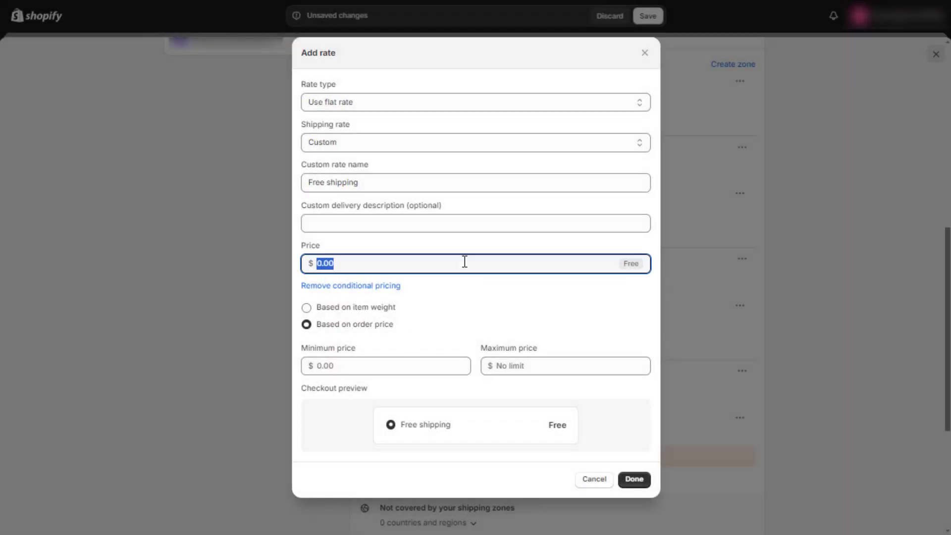
pyautogui.write('0')
pyautogui.click(378, 370)
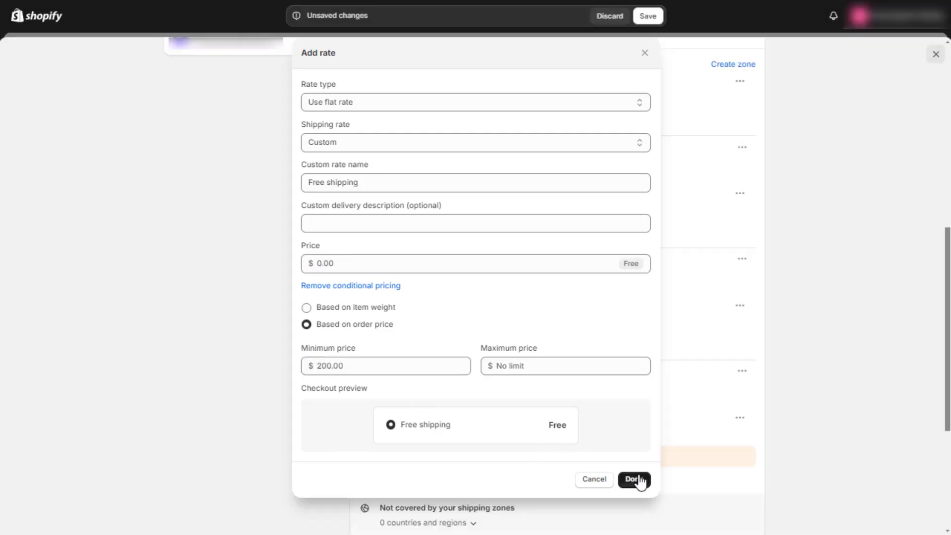
pyautogui.write('200')
pyautogui.click(636, 480)
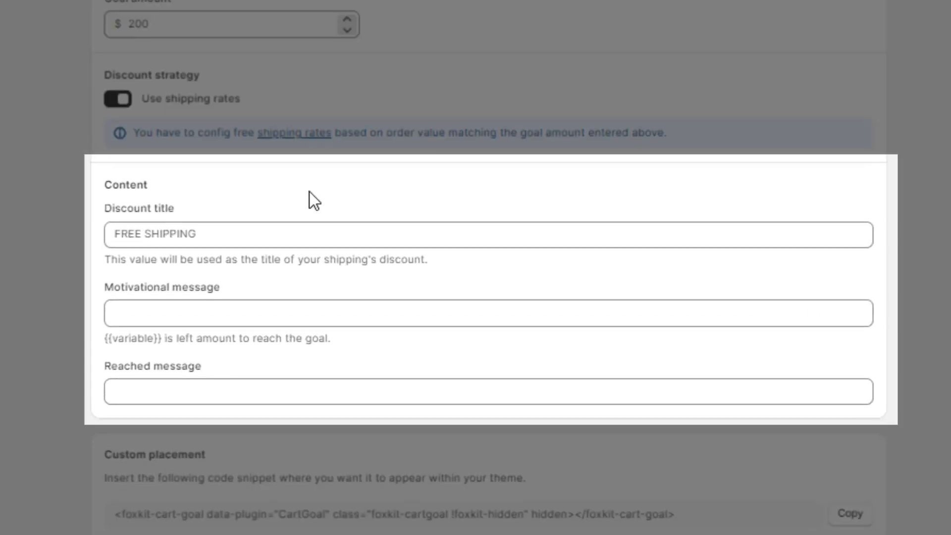
# Set messages 'Buy {{variable}} more enjoy FREE SHIPPING' and 'Congrats! You are eligible for FREE SHIPPING', then save the goal
pyautogui.click(374, 276)
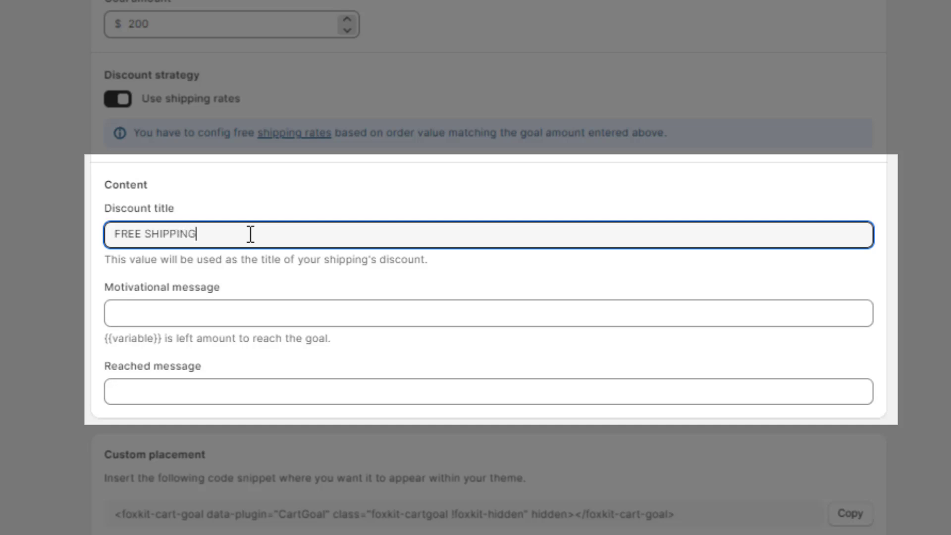
pyautogui.click(255, 315)
pyautogui.write('Buy {{variable}} more enjoy FREE SHIPP')
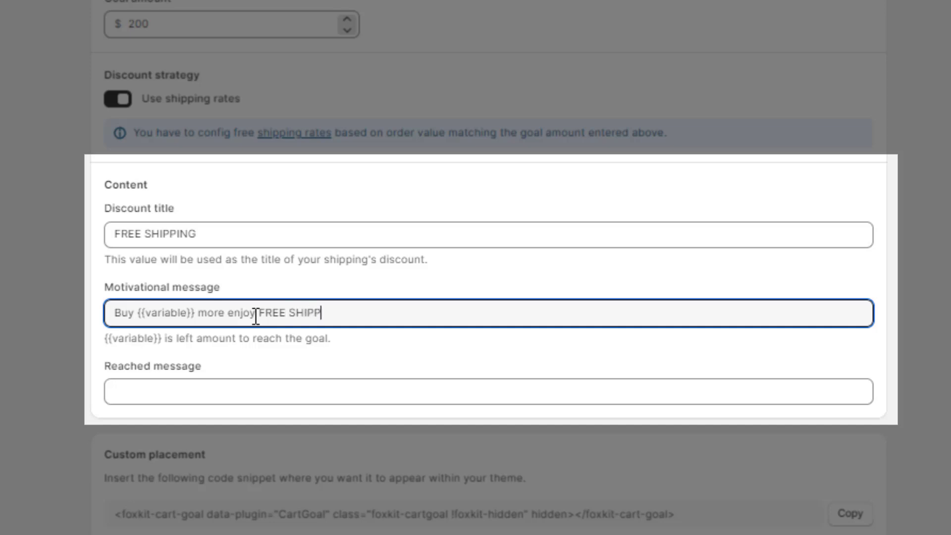
pyautogui.write('ING')
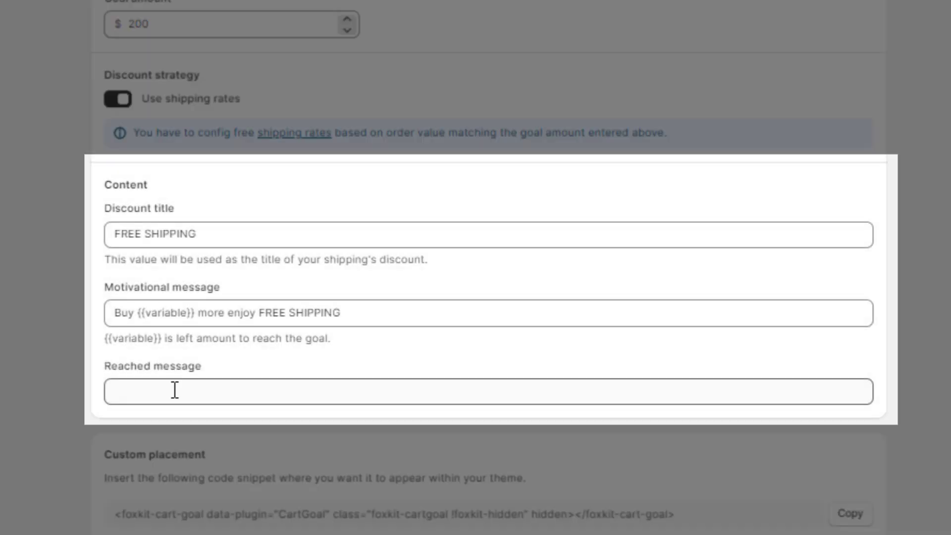
pyautogui.click(175, 391)
pyautogui.write('Congrats! You are eligible for FREE SHIPPING')
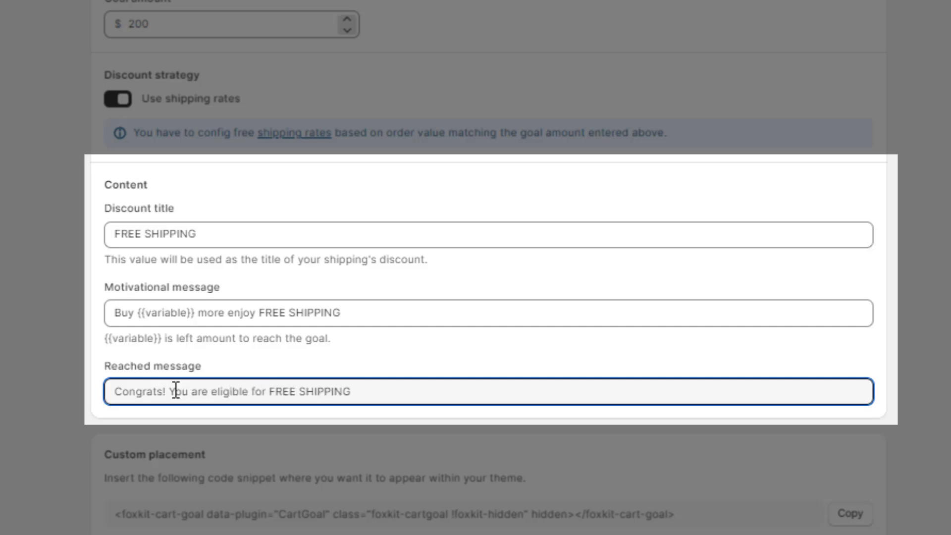
pyautogui.click(277, 372)
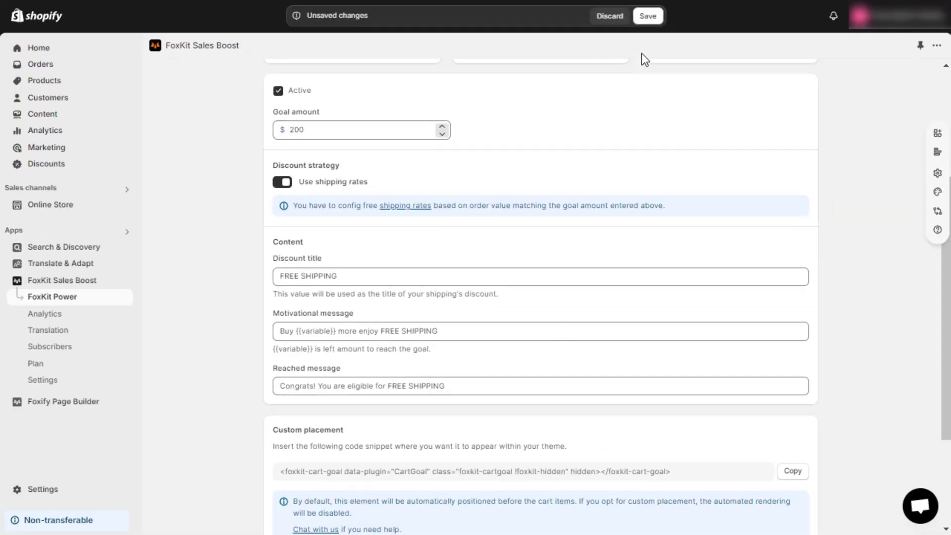
pyautogui.click(646, 17)
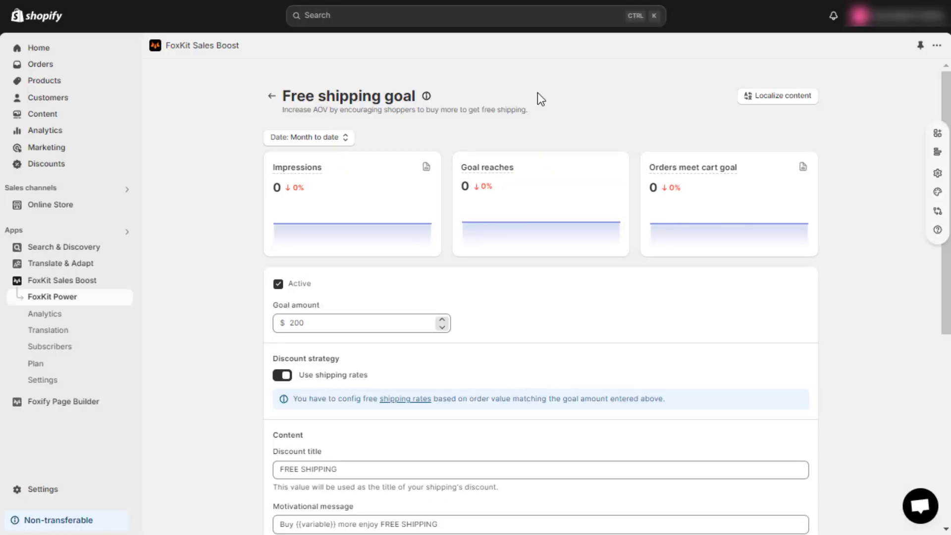
pyautogui.scroll(-5, 538, 93)
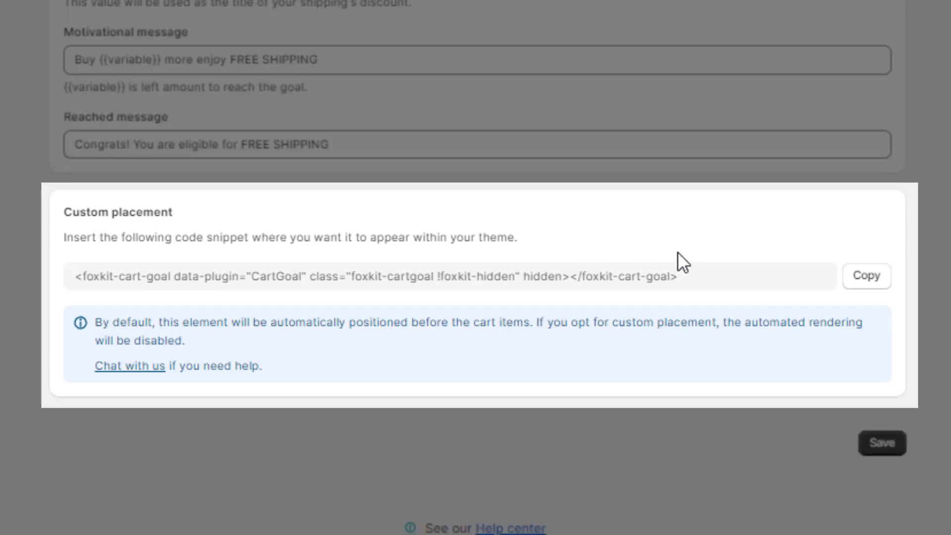
# Copy the cart goal's custom placement code snippet
pyautogui.click(867, 279)
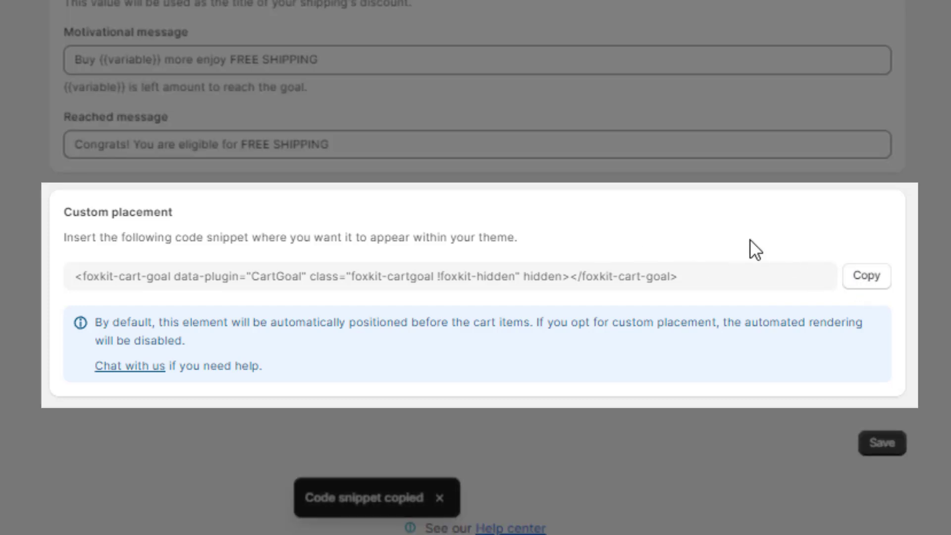